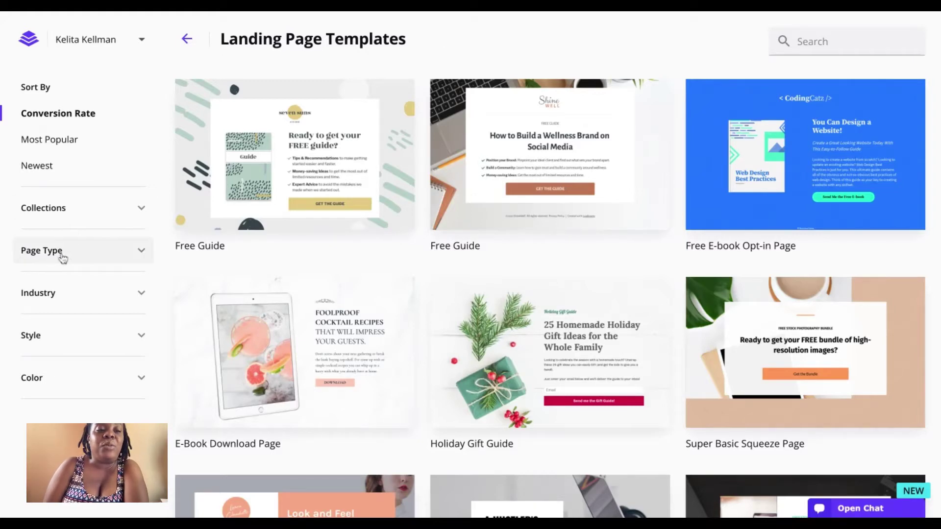
Step: Filter templates to Wait List & Coming Soon and start a page from the Sold Out Page template
left_click(63, 259)
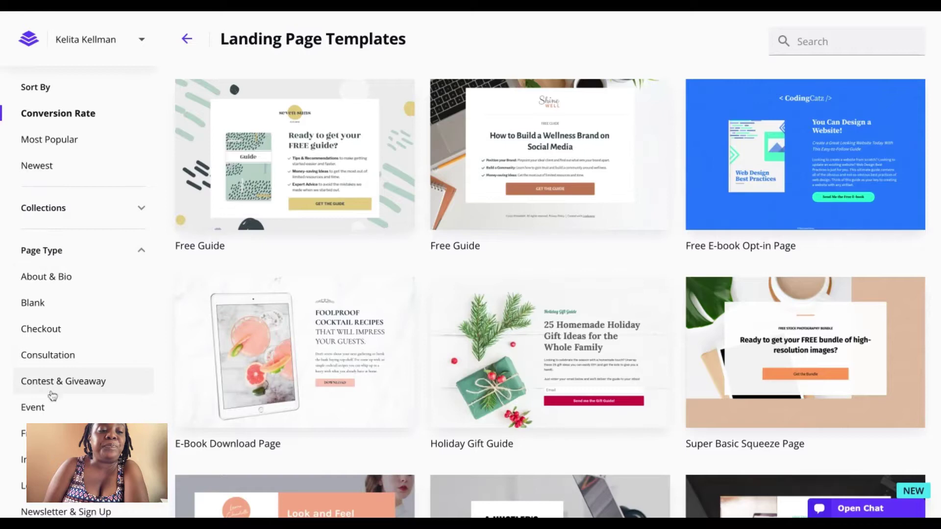
scroll(53, 395, "down", 3)
scroll(49, 333, "down", 2)
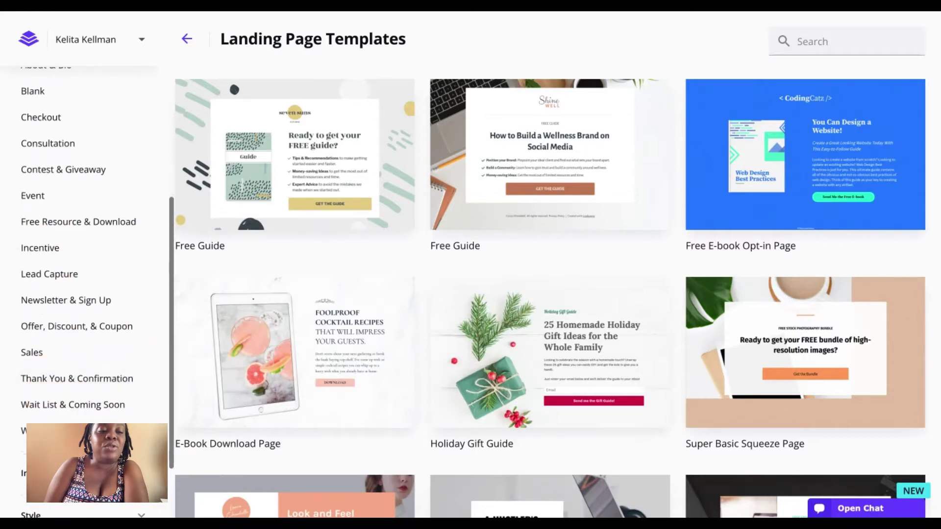
left_click(51, 407)
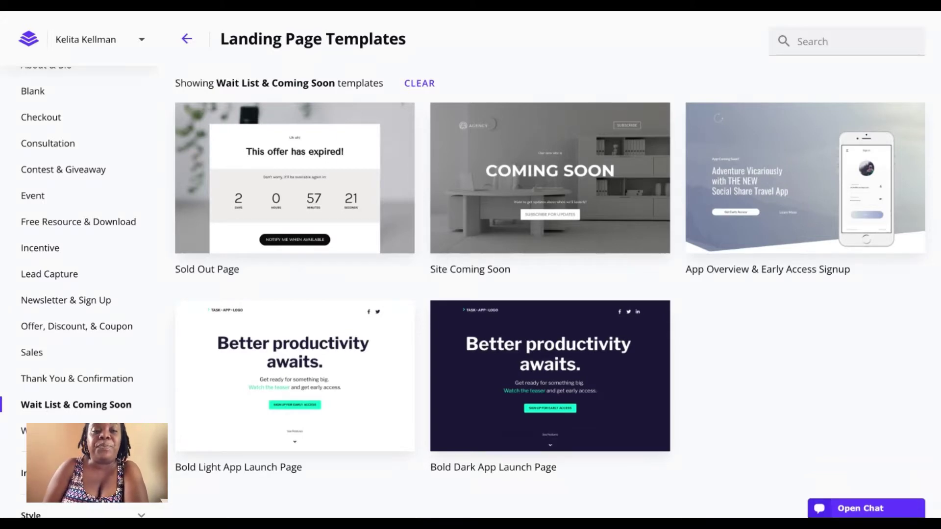
mouse_move(299, 216)
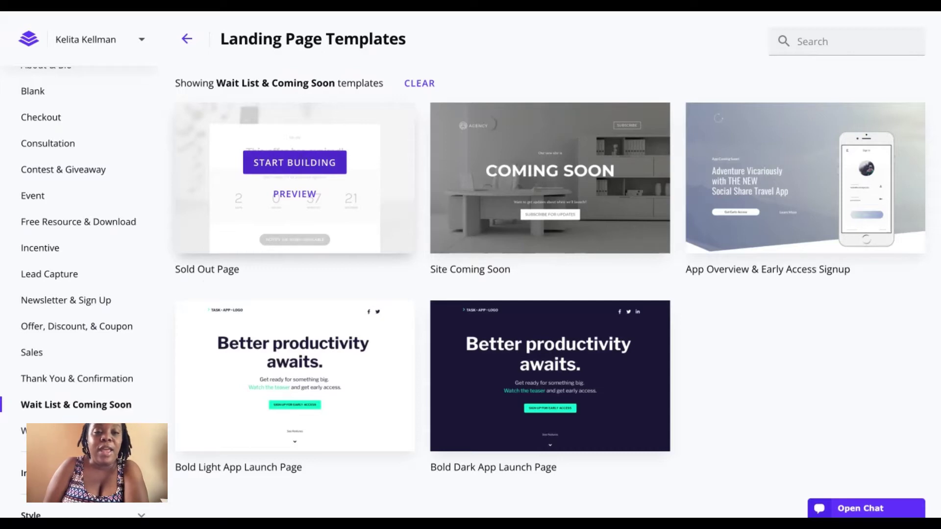
left_click(295, 163)
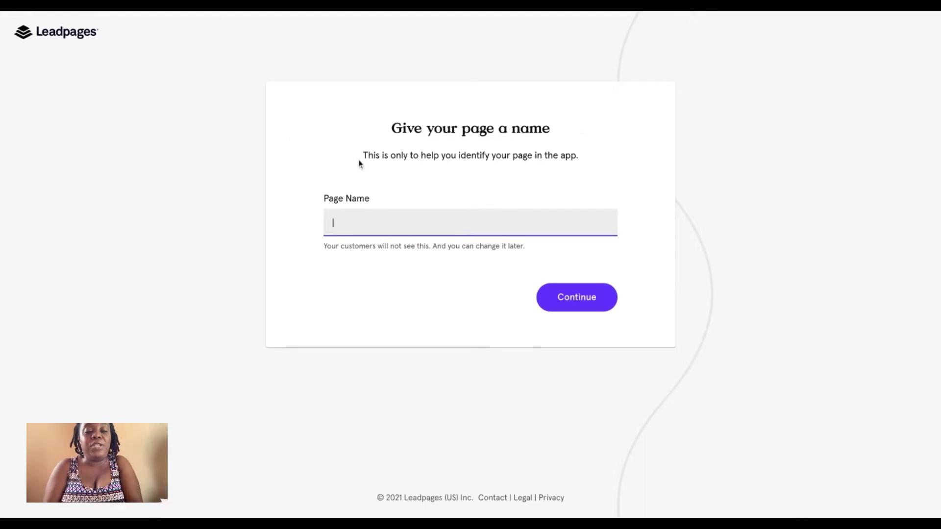
Step: Name the new page 'Waitlist Test' and continue into the editor
type("Waitlist")
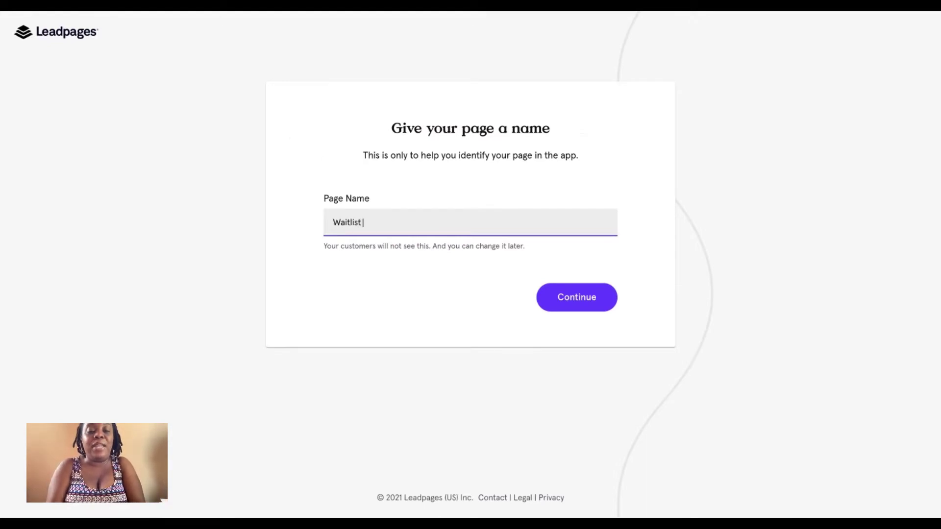
type(" Test")
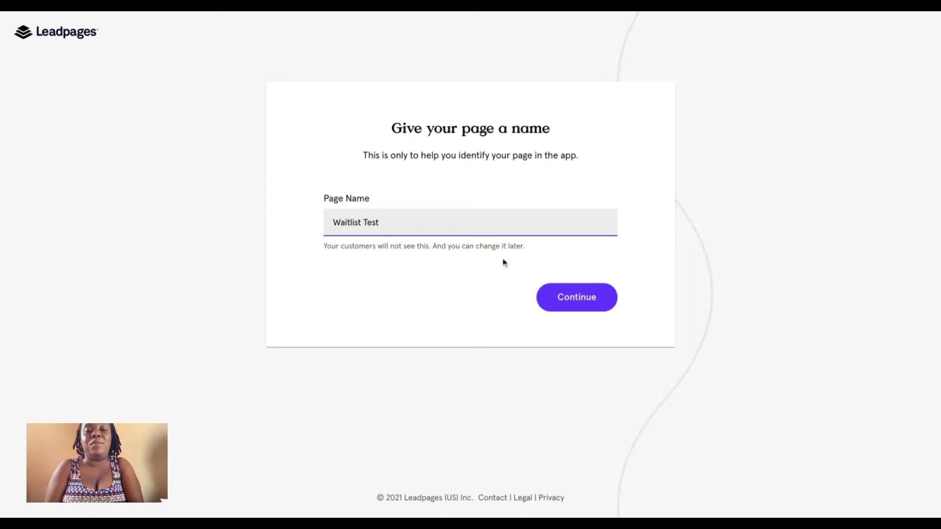
left_click(583, 304)
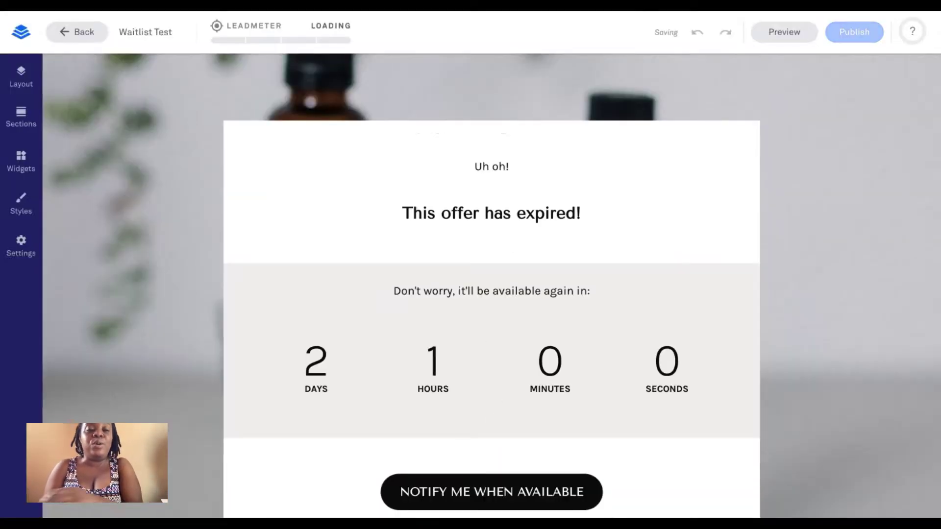
Step: Replace 'has expired!' in the headline with 'is not yet available!'
mouse_move(481, 331)
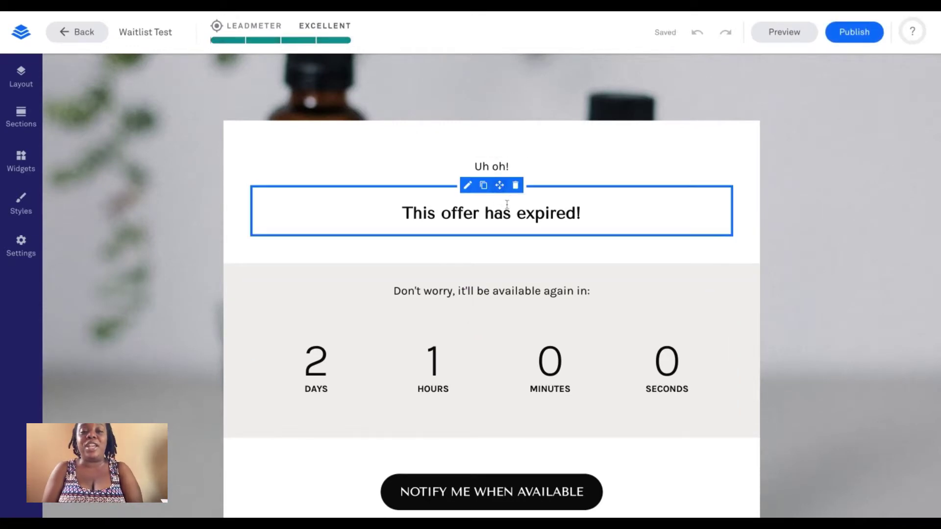
left_click(581, 211)
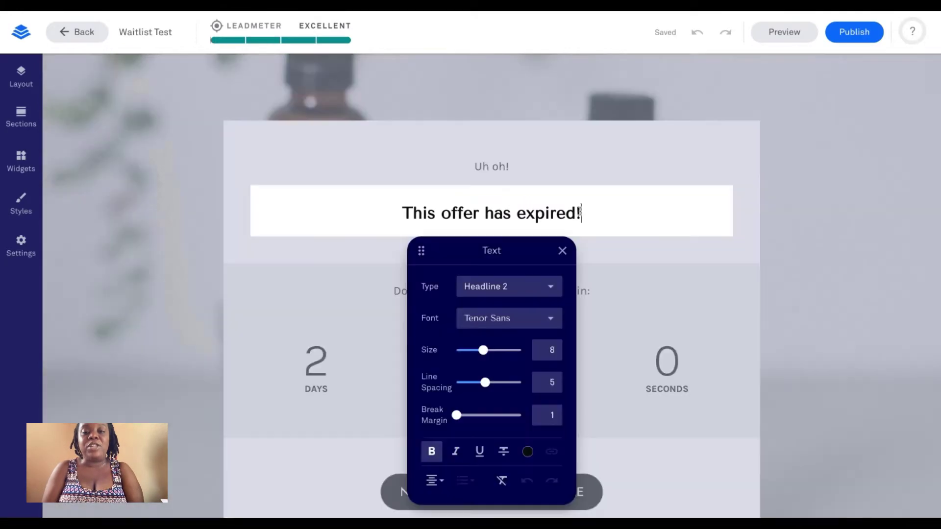
key("ctrl+shift+Left")
key("ctrl+shift+Left")
key("ctrl+shift+Left")
key("ctrl+shift+Left")
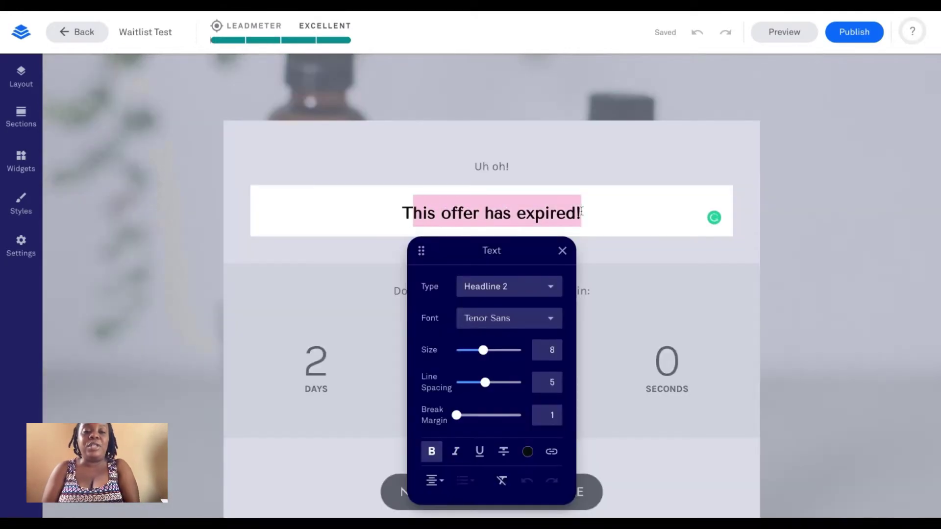
key("ctrl+shift+Right")
key("ctrl+shift+Right")
key("shift+Right")
type("is not")
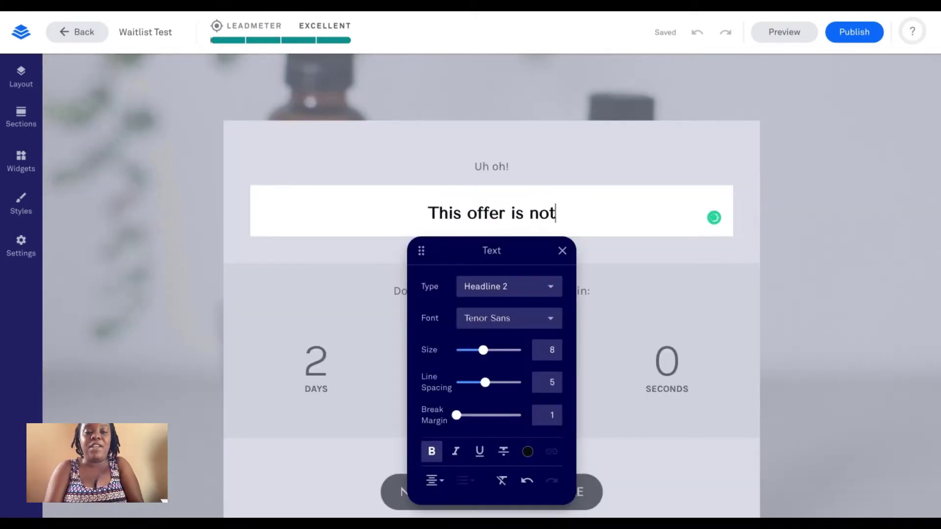
type(" yet available!")
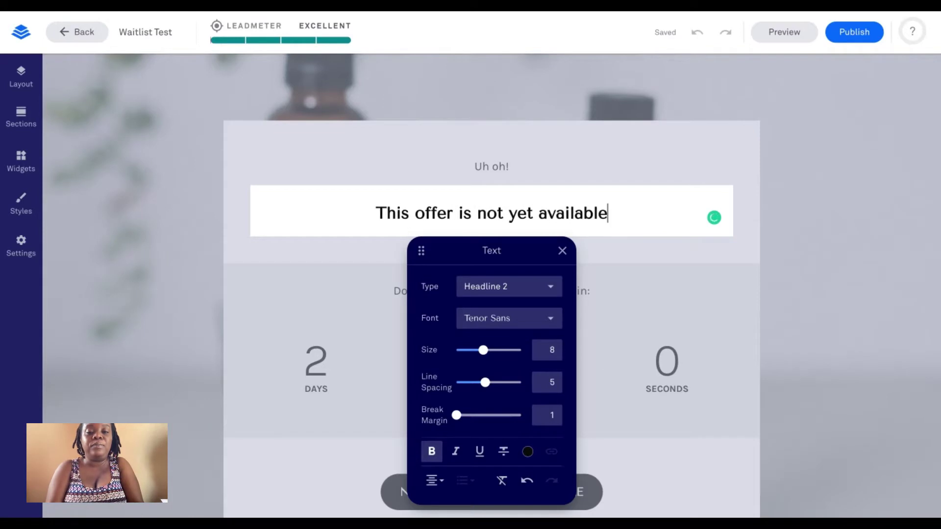
left_click(654, 268)
left_click(572, 290)
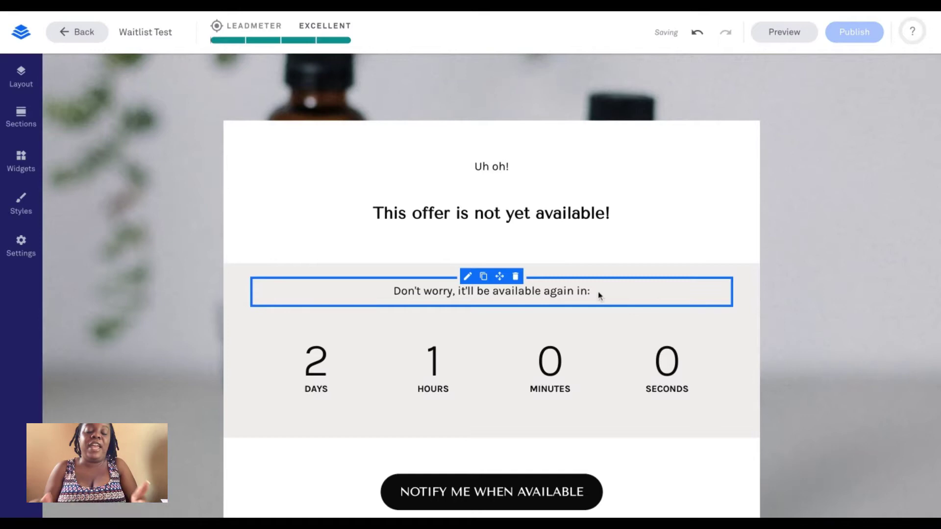
Step: Make the countdown run to a fixed date, 05/24/2022 at 3:00 PM
left_click(445, 336)
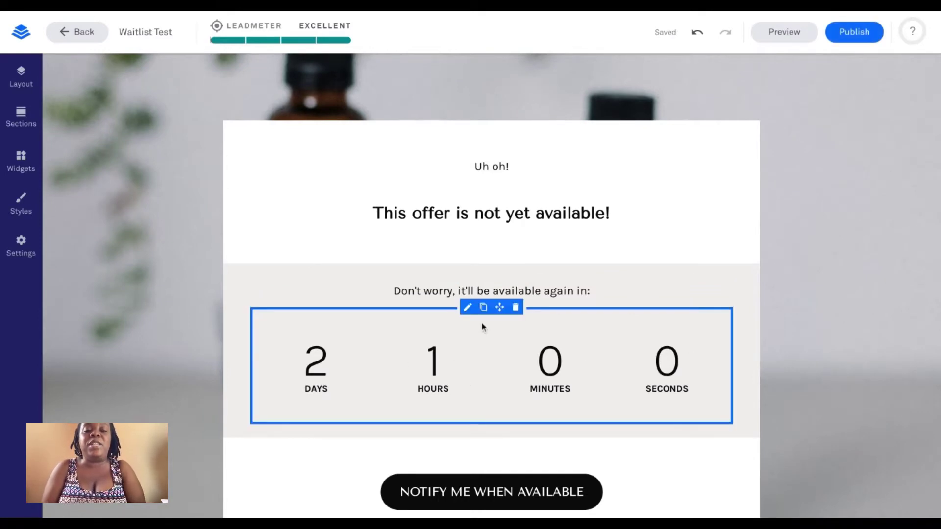
left_click(467, 308)
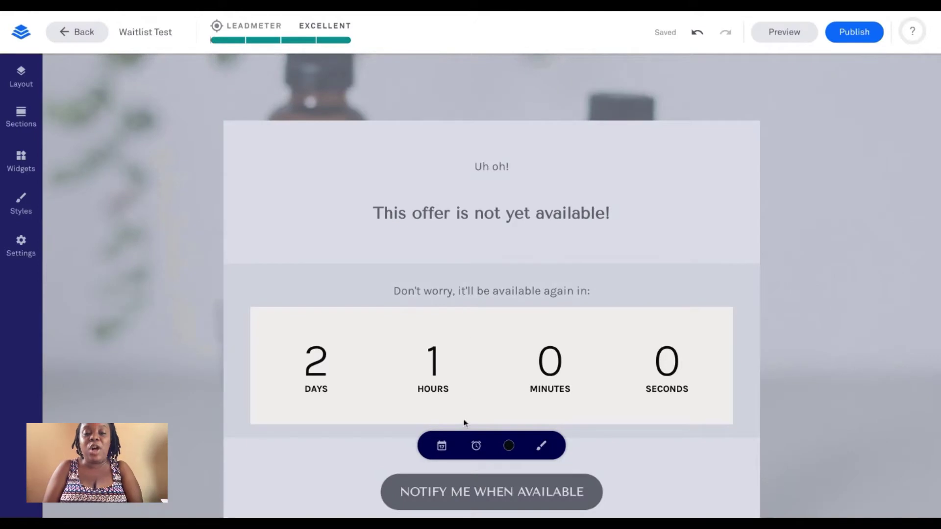
left_click(441, 446)
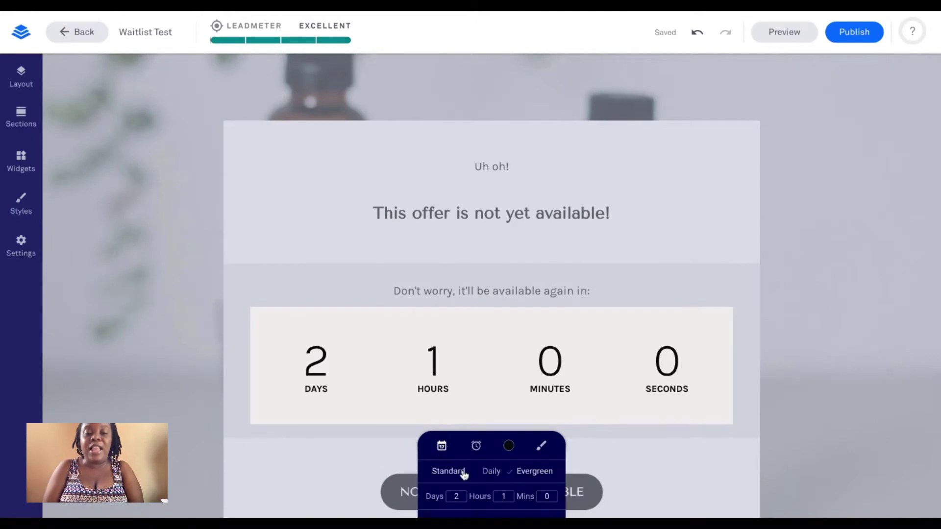
scroll(463, 475, "down", 2)
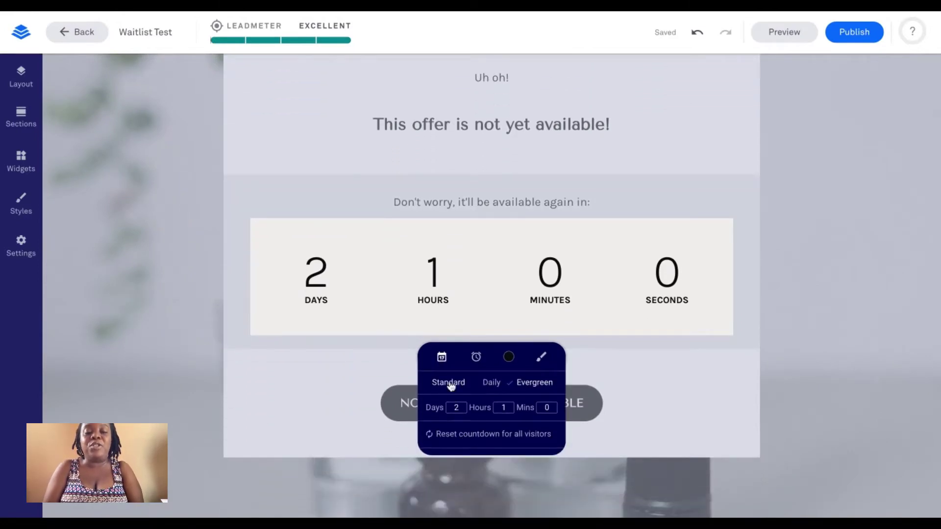
left_click(449, 383)
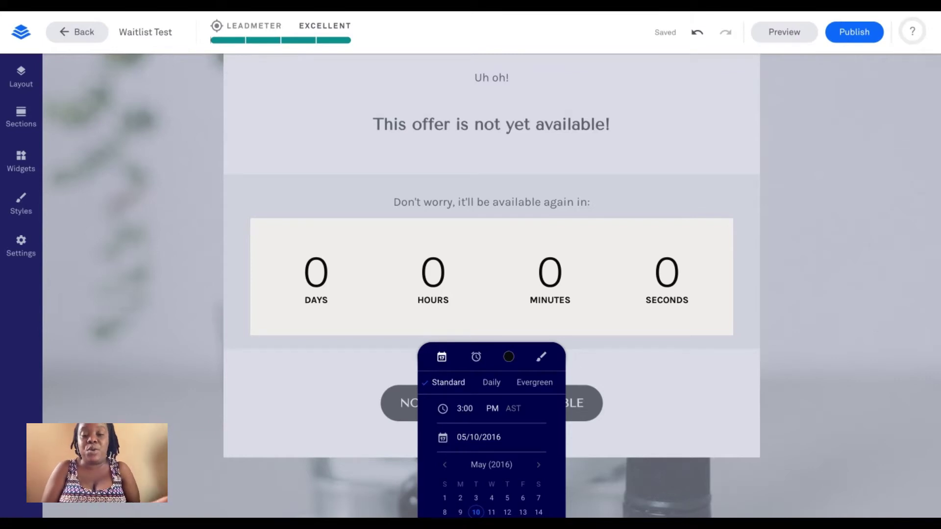
scroll(505, 496, "down", 2)
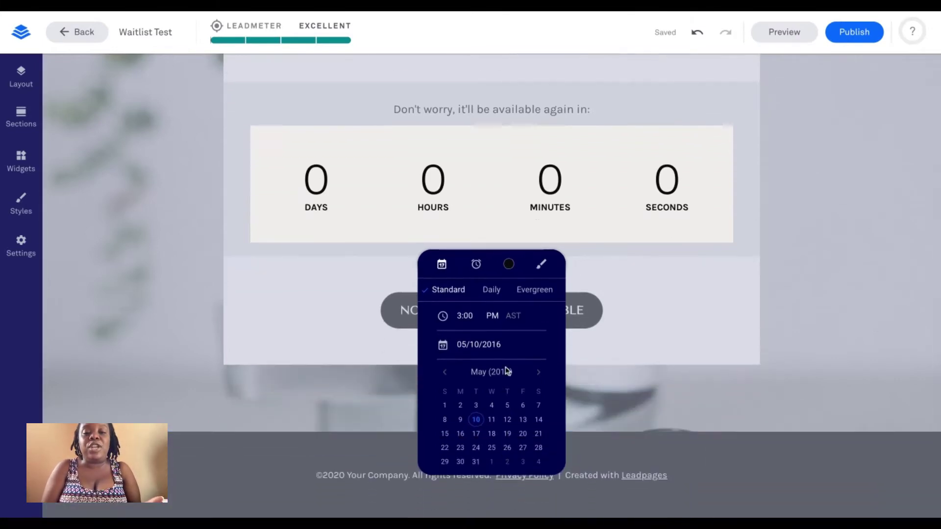
left_click(501, 345)
key("BackSpace")
key("BackSpace")
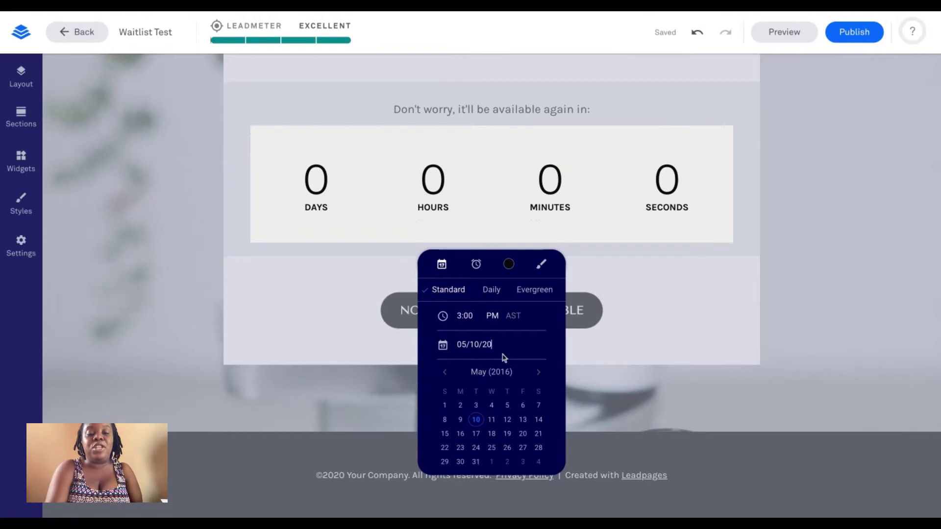
type("22")
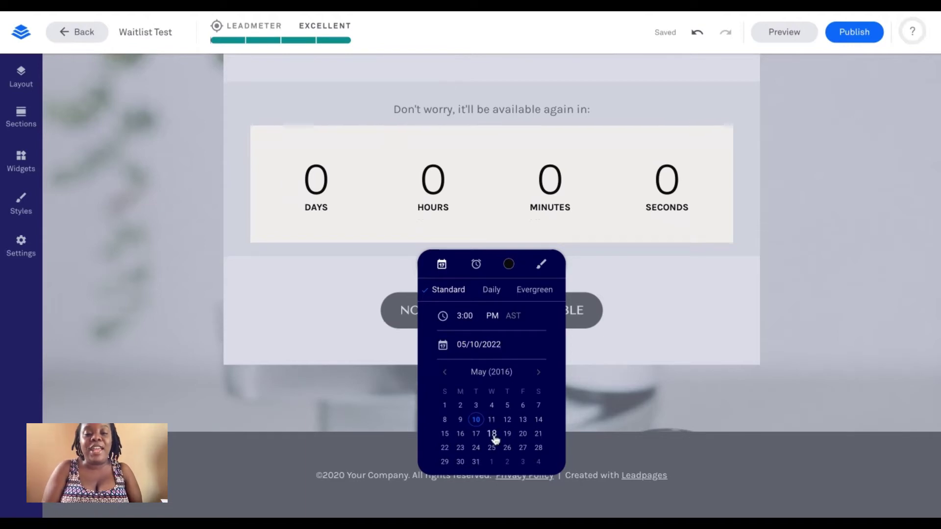
left_click(477, 449)
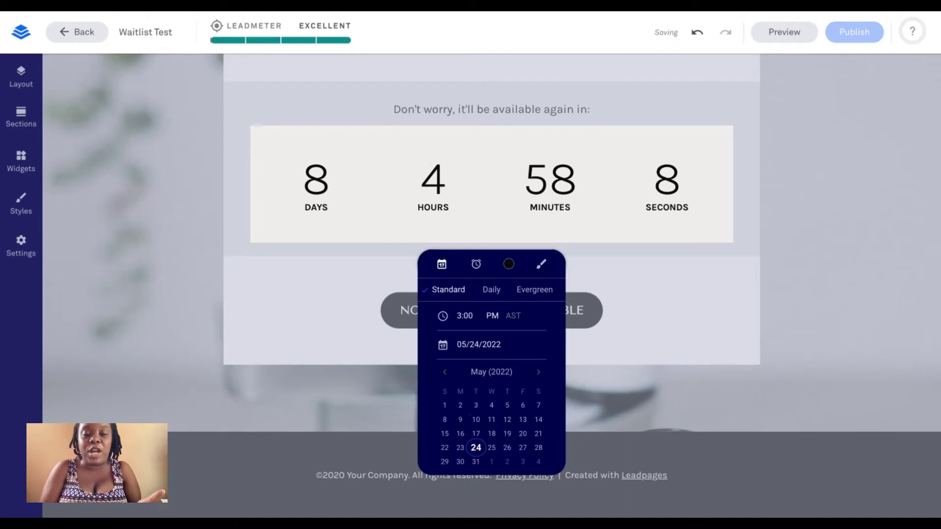
left_click(640, 266)
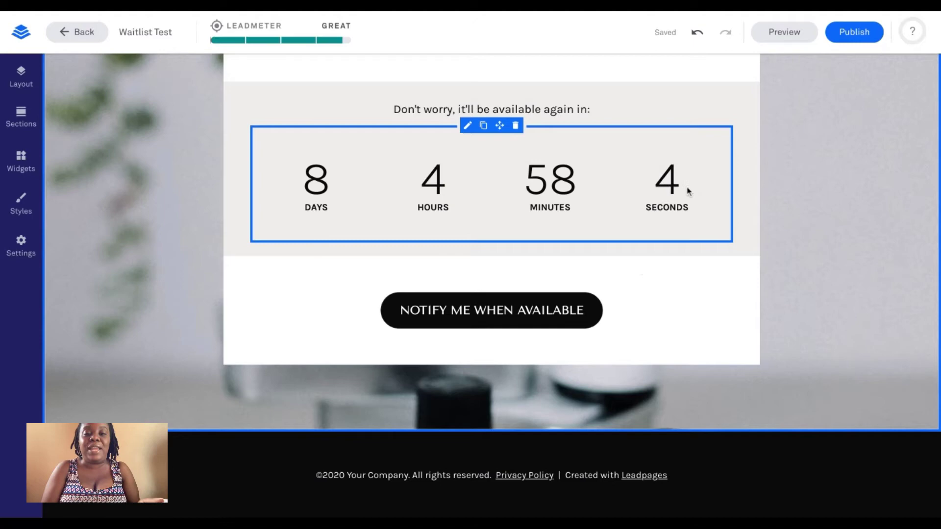
Step: Set the countdown's end action to Redirect, linking to an external URL
left_click(468, 128)
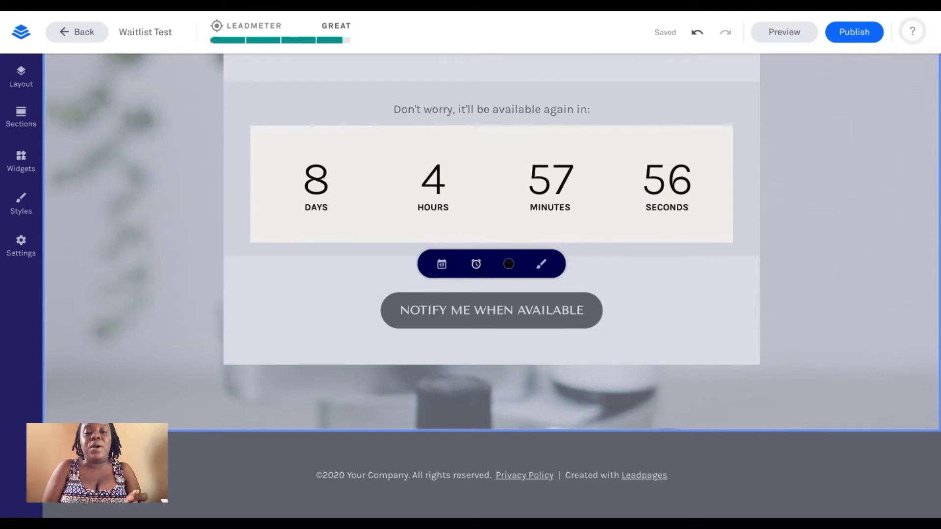
left_click(508, 264)
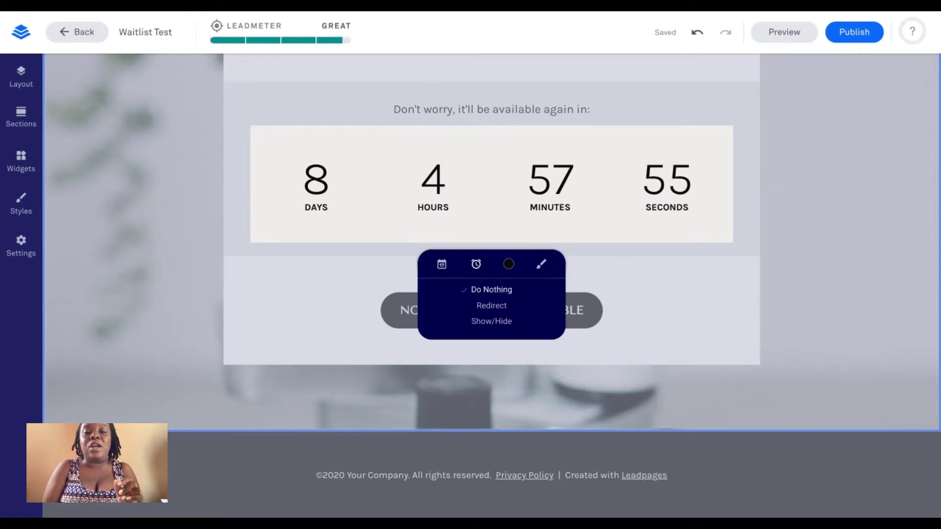
left_click(487, 307)
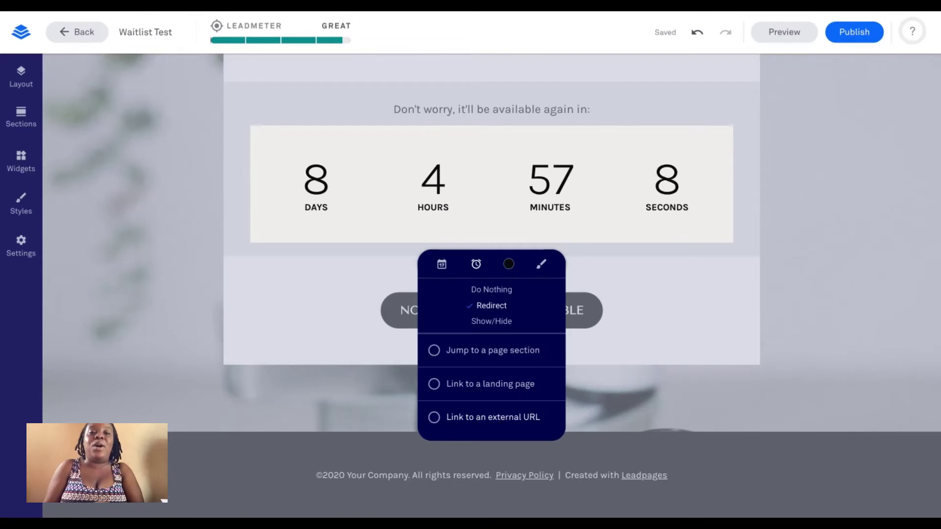
left_click(472, 421)
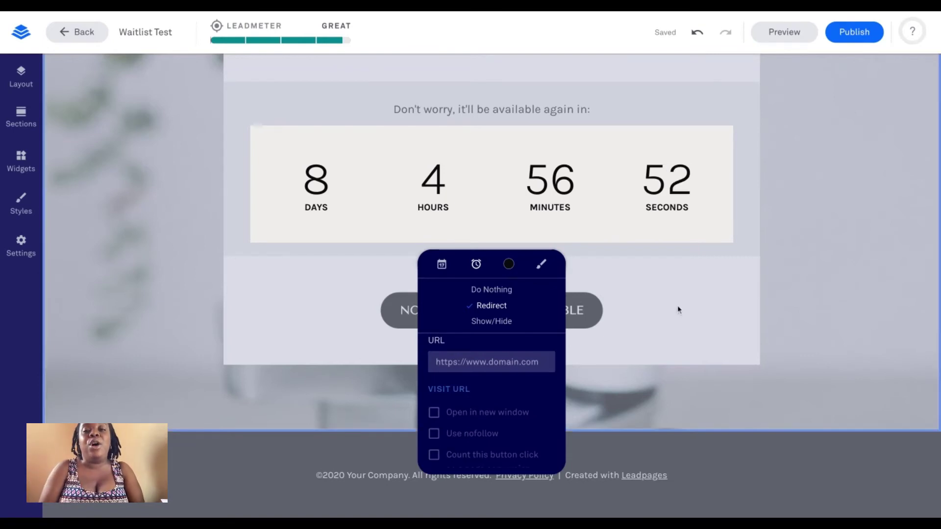
left_click(713, 306)
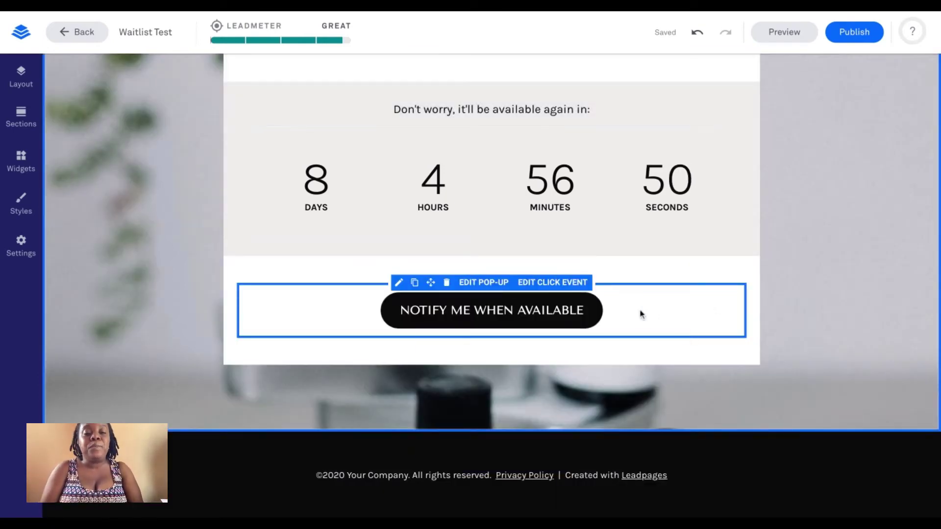
Step: Open the NOTIFY ME WHEN AVAILABLE button's 'Get it next time!' pop-up for editing
left_click(475, 284)
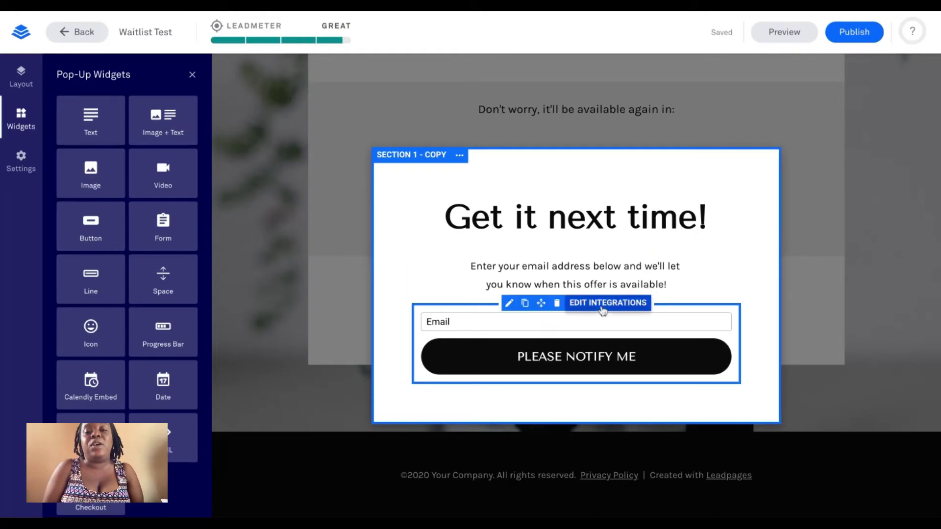
Step: Add a First Name field to the pop-up form and move it above Email
left_click(603, 311)
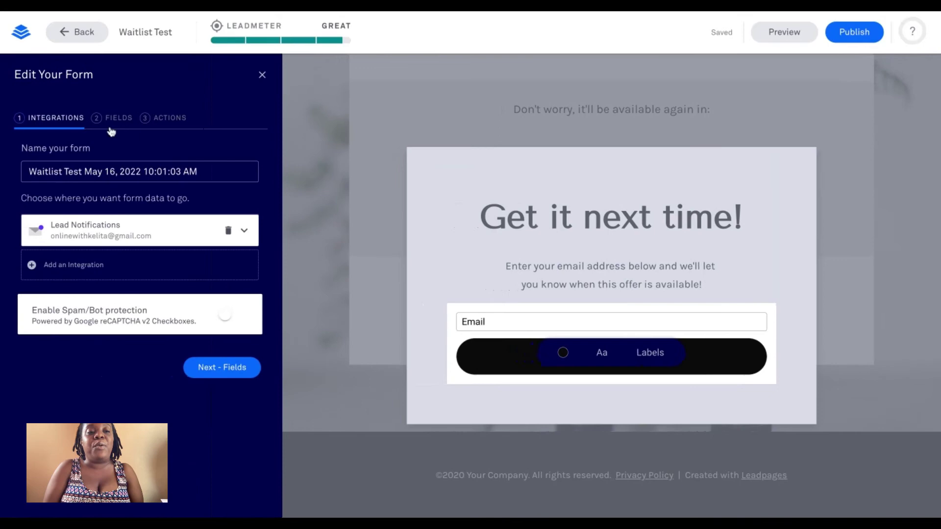
left_click(108, 124)
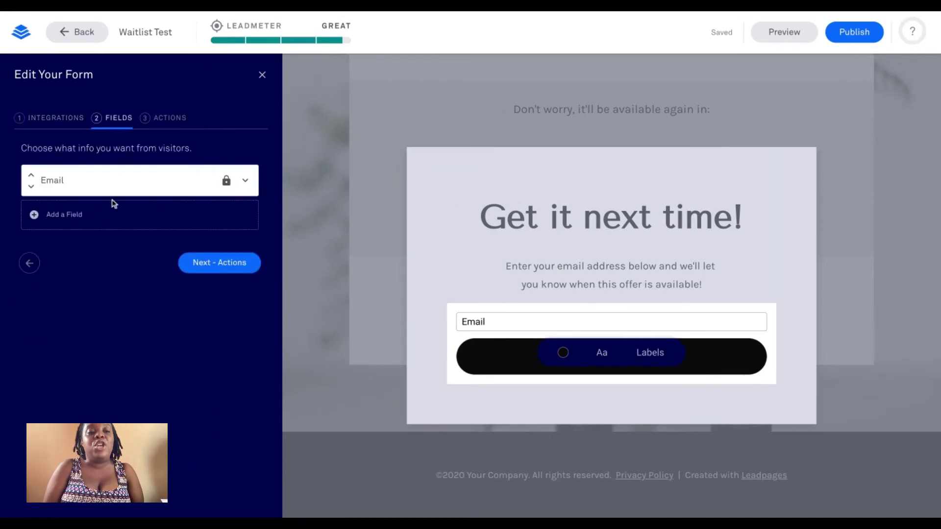
left_click(67, 220)
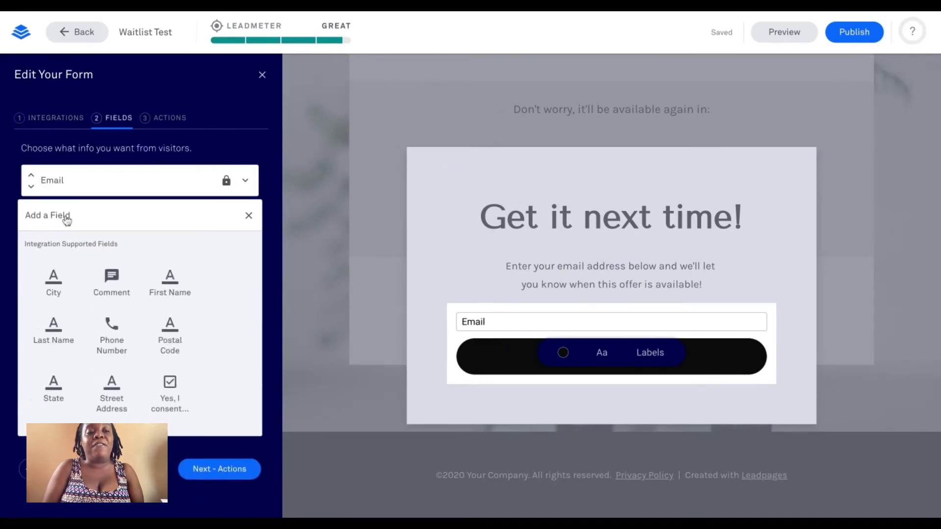
left_click(175, 289)
left_click(238, 216)
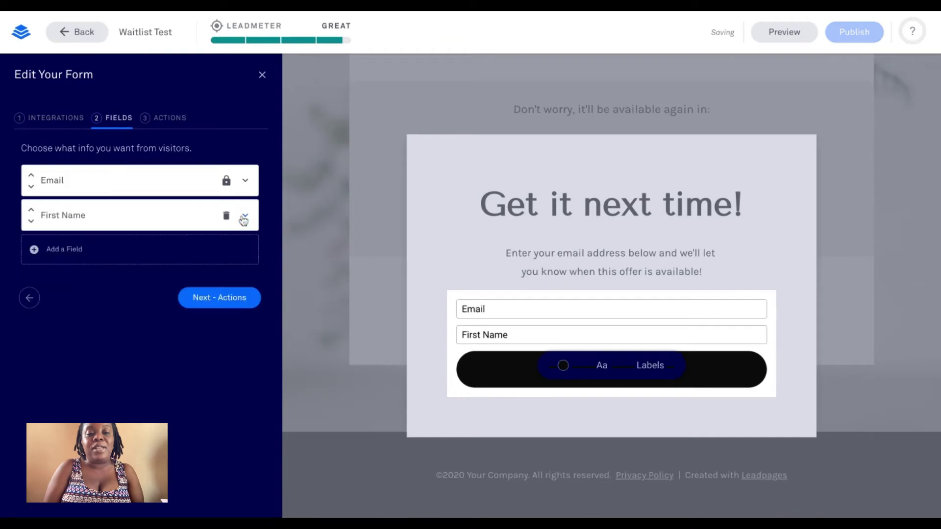
left_click(31, 210)
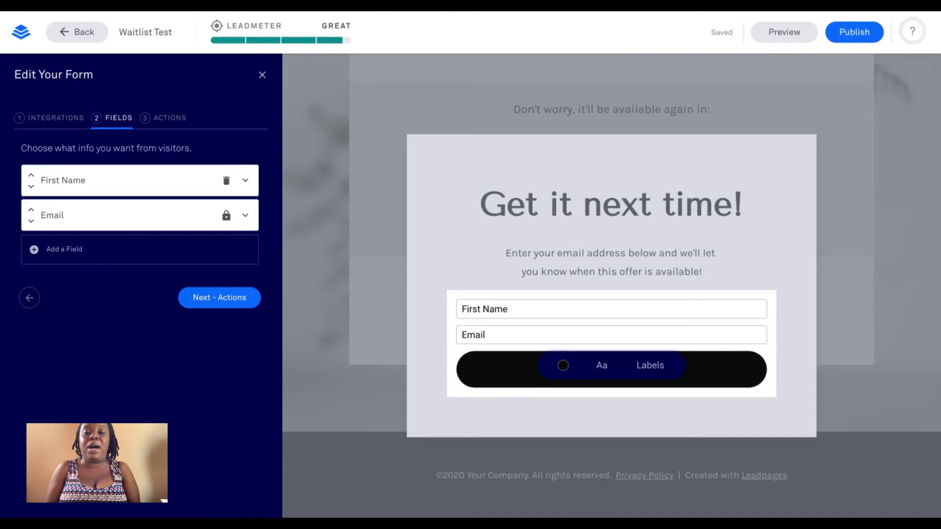
left_click(510, 226)
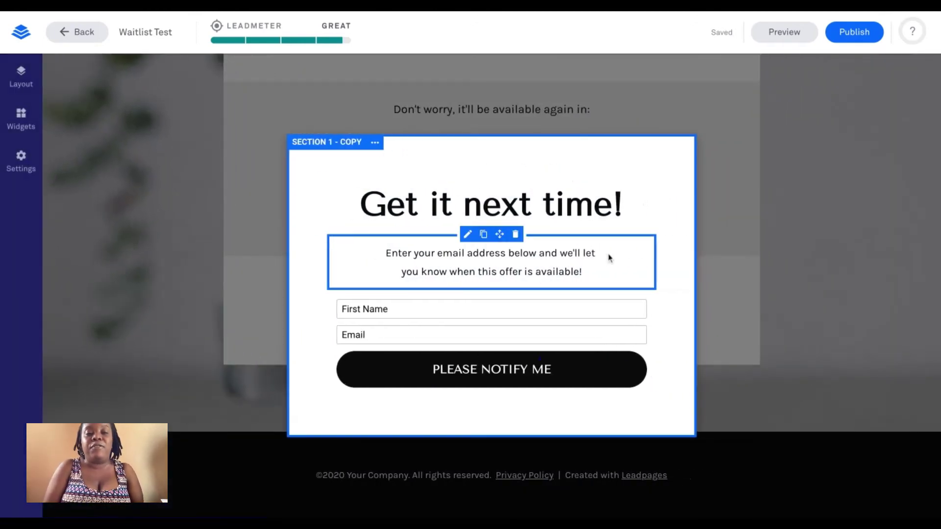
Step: Add a ConvertKit Account 2020 integration sending sign-ups to '$ 2020 Promo Graphics Workshop'
left_click(507, 291)
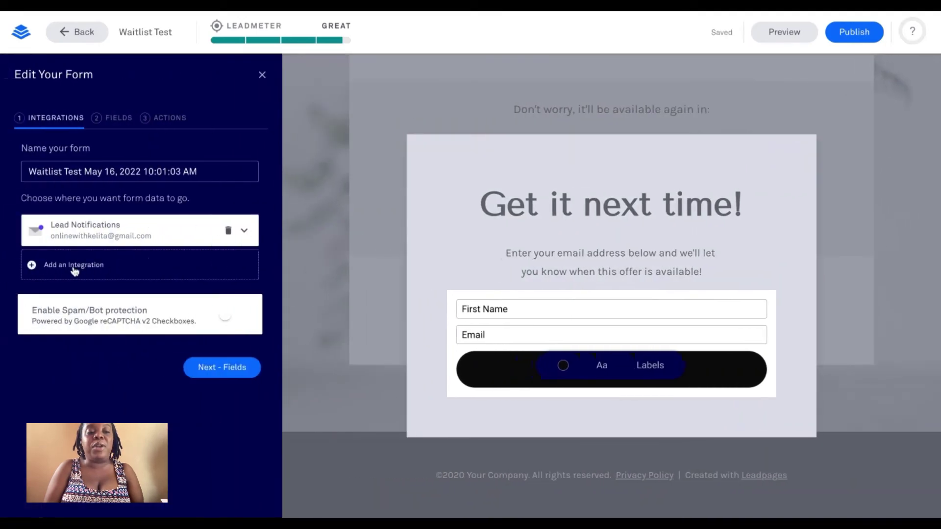
left_click(73, 269)
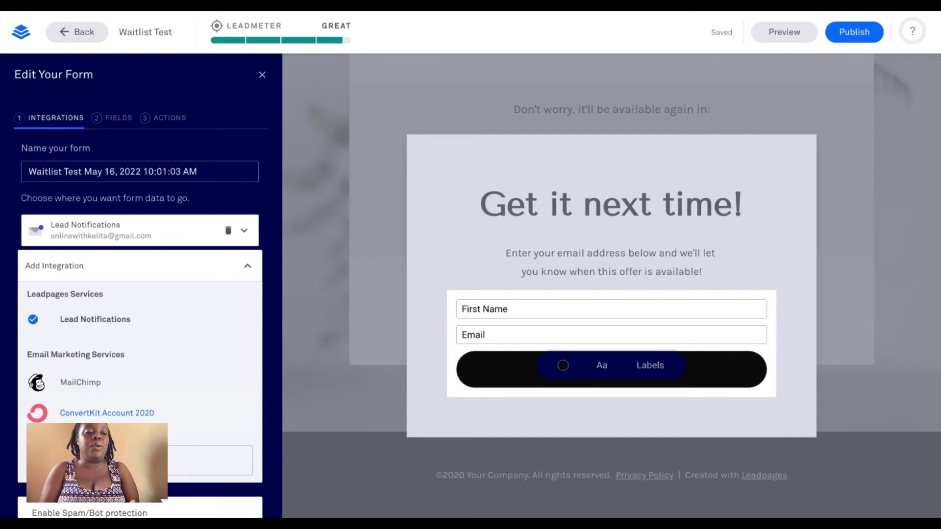
left_click(107, 413)
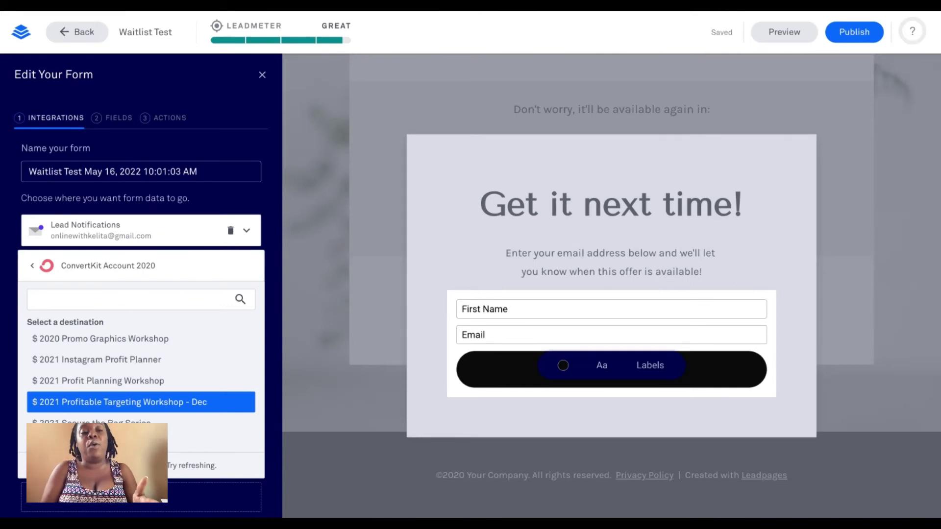
left_click(33, 266)
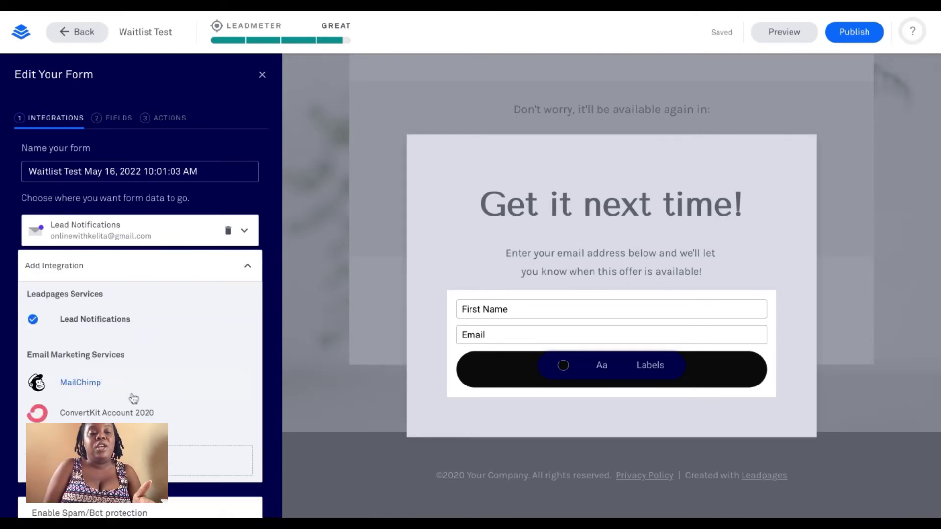
left_click(118, 413)
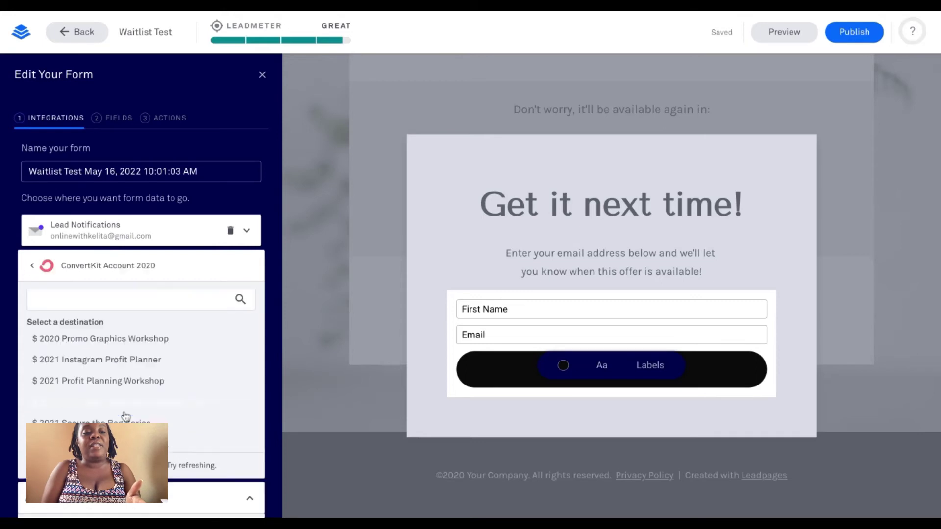
left_click(102, 346)
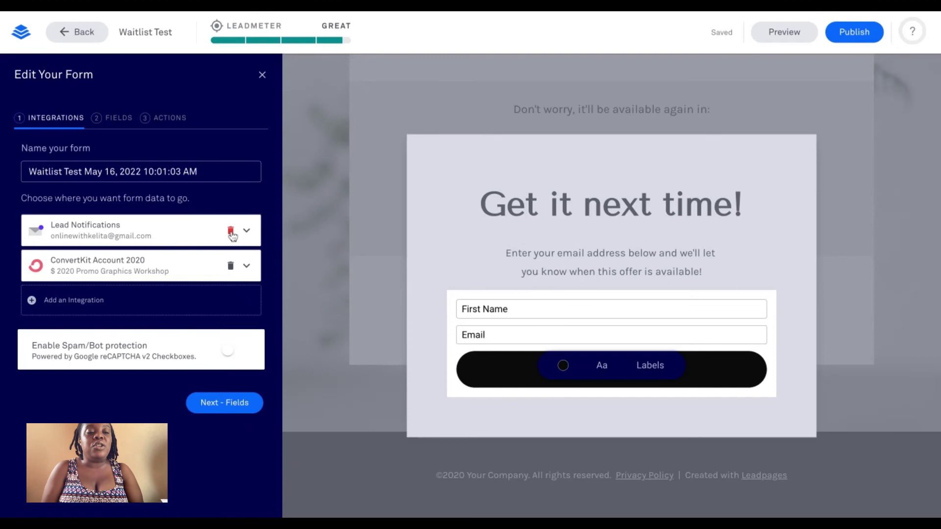
Step: Delete the Lead Notifications integration from the pop-up form
left_click(231, 234)
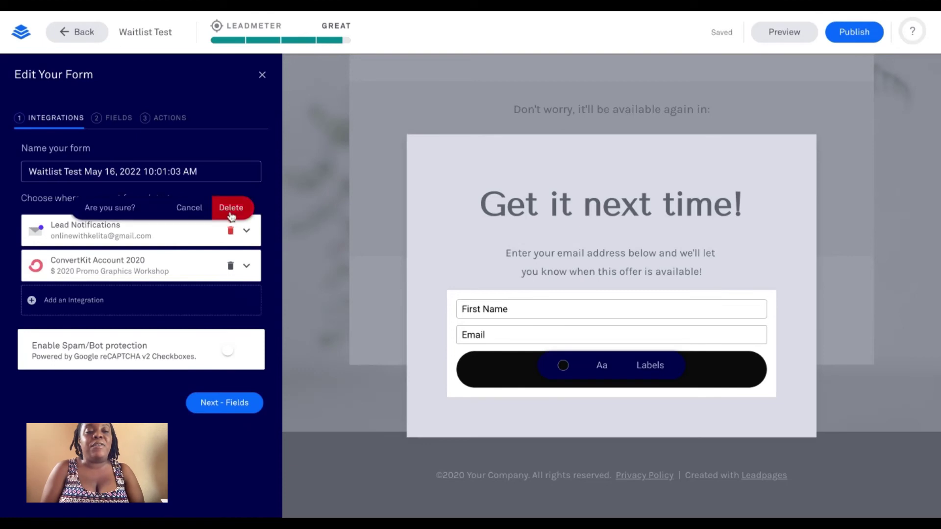
left_click(231, 206)
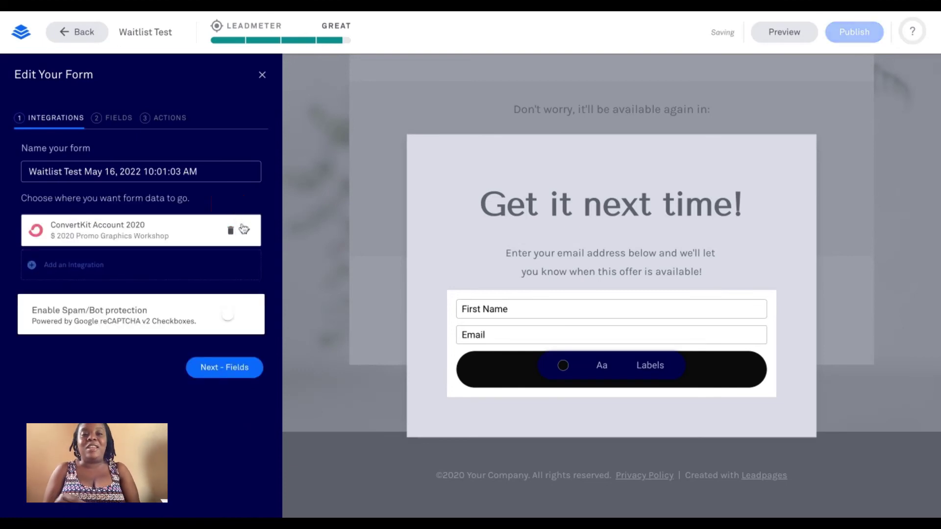